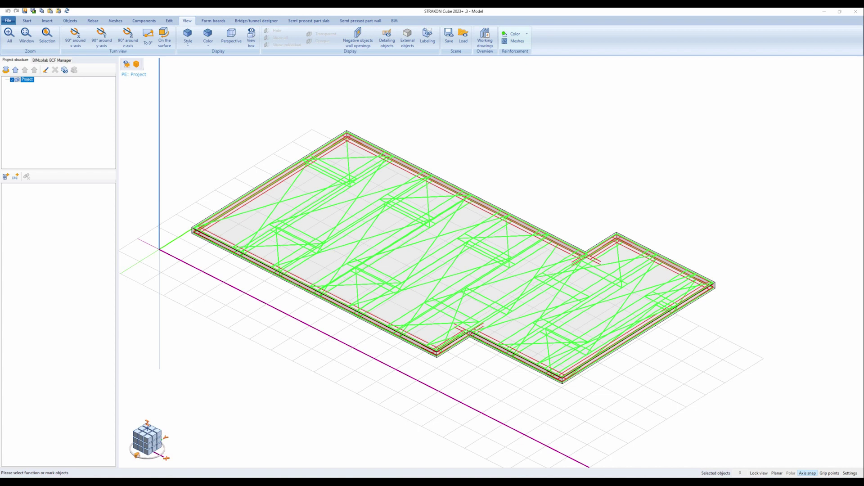
# Step: Start mesh laying on the slab from the Meshes tab and open the Meshes catalogue
pyautogui.click(121, 20)
pyautogui.click(10, 36)
pyautogui.click(143, 66)
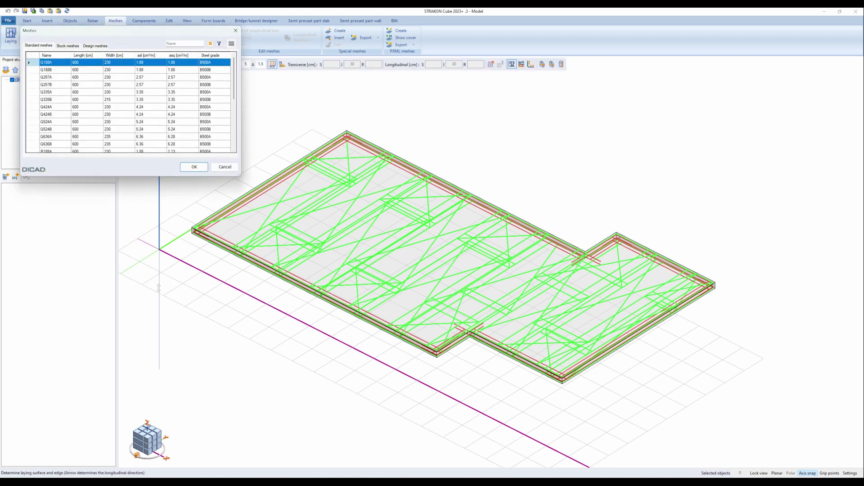
# Step: Enlarge the Meshes dialog and browse the Stock and Design meshes lists
pyautogui.moveTo(158, 288); pyautogui.dragTo(159, 307)
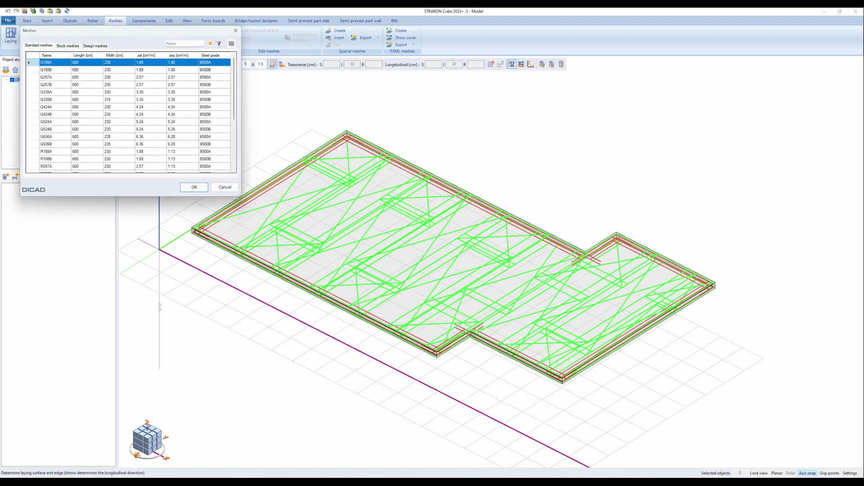
pyautogui.click(67, 45)
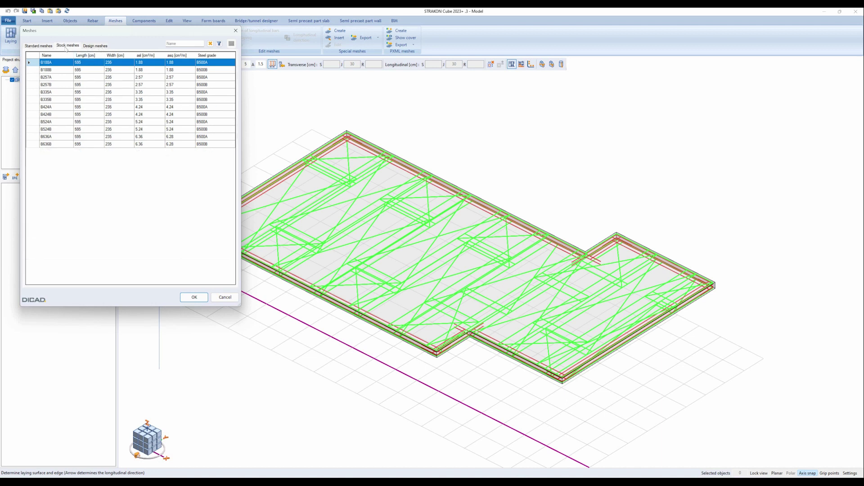
pyautogui.hotkey('ctrl', 'Tab')
pyautogui.click(40, 45)
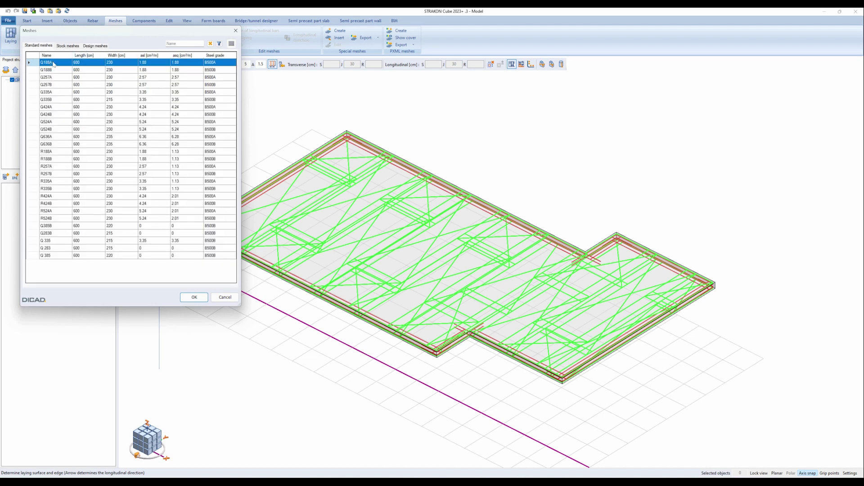
# Step: Pick Q 283 from the Standard meshes list and confirm it as the mesh to lay
pyautogui.click(58, 100)
pyautogui.press('Down')
pyautogui.press('Down')
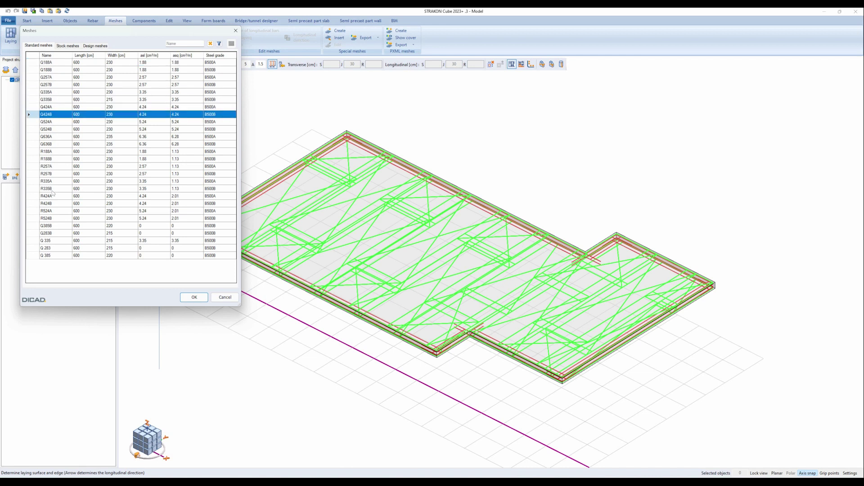
pyautogui.press('Down')
pyautogui.press('Down')
pyautogui.click(52, 242)
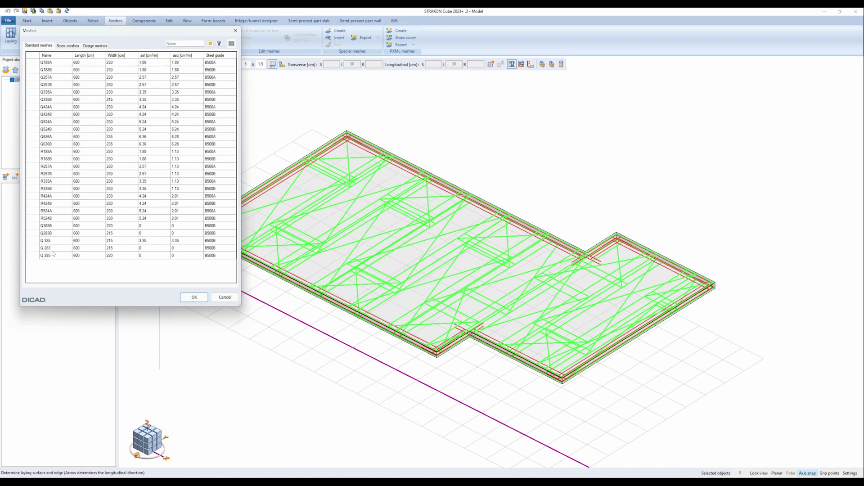
pyautogui.press('Down')
pyautogui.press('Down')
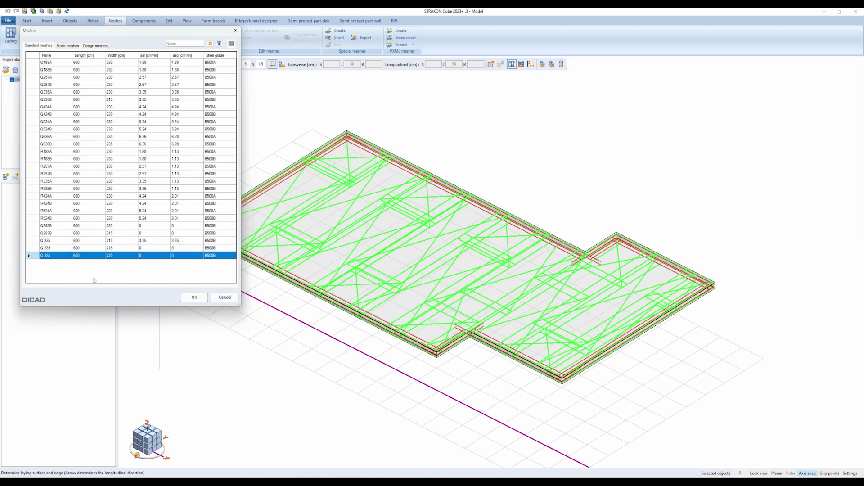
pyautogui.click(186, 248)
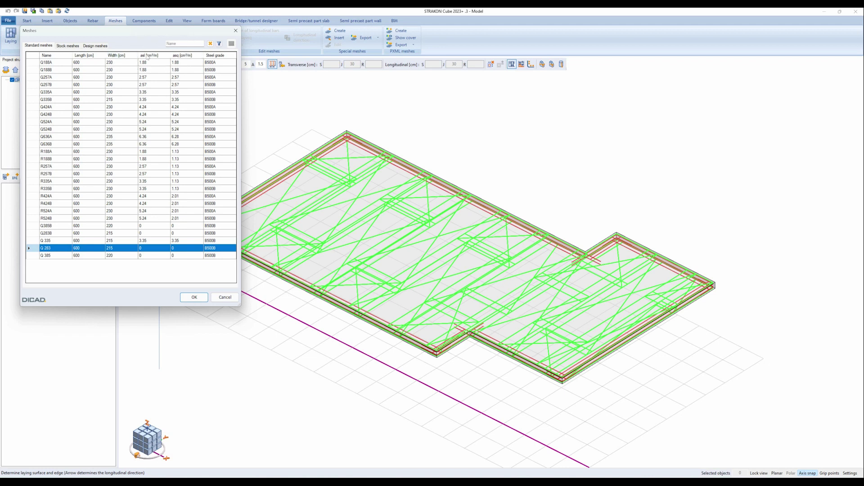
pyautogui.click(236, 31)
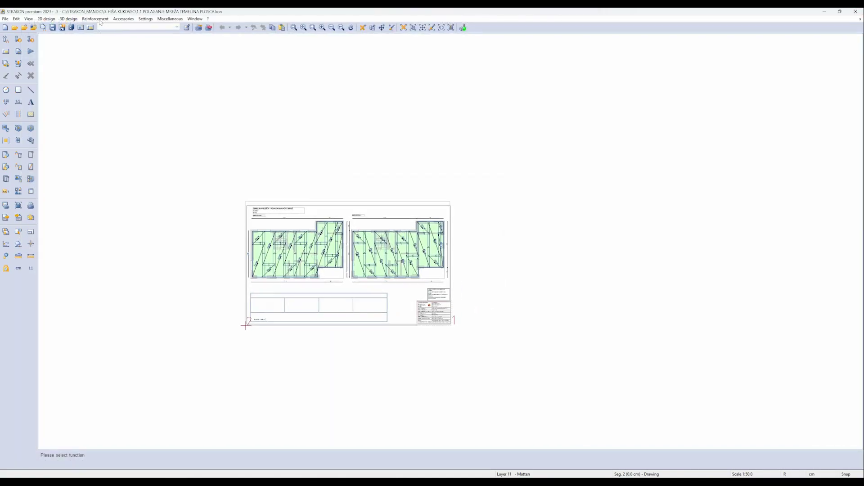
# Step: Open Mesh administration via Settings > Administrations > Meshes in STRAKON premium
pyautogui.click(108, 19)
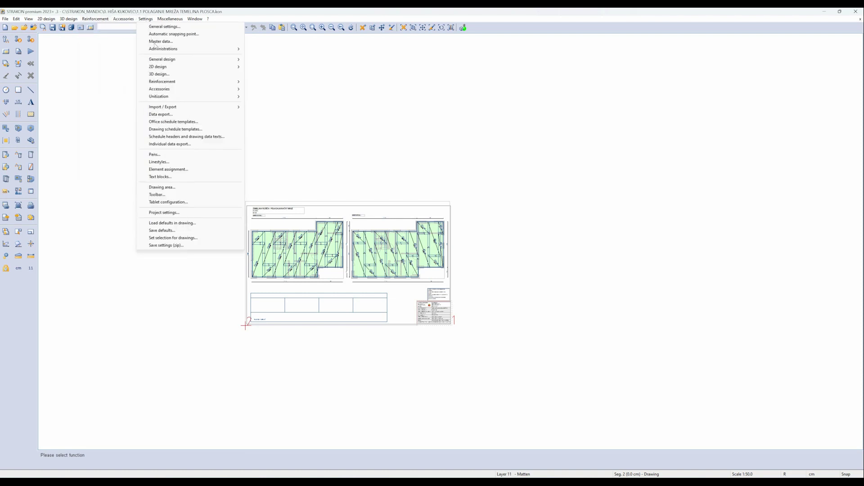
pyautogui.moveTo(163, 48)
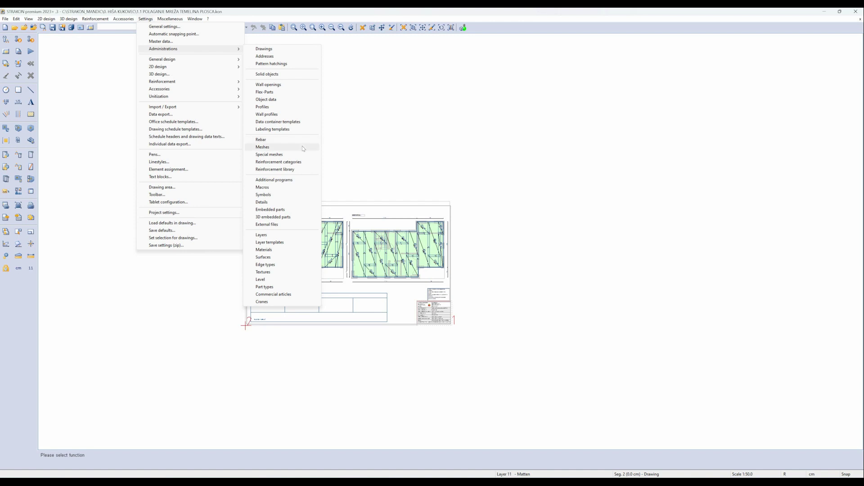
pyautogui.press('Return')
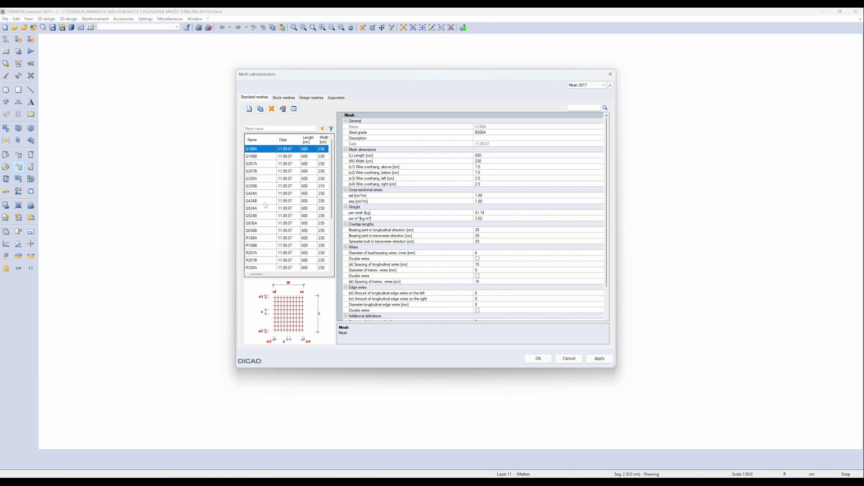
# Step: Inspect Q335B's steel grade B500B, description, length and width
pyautogui.click(279, 186)
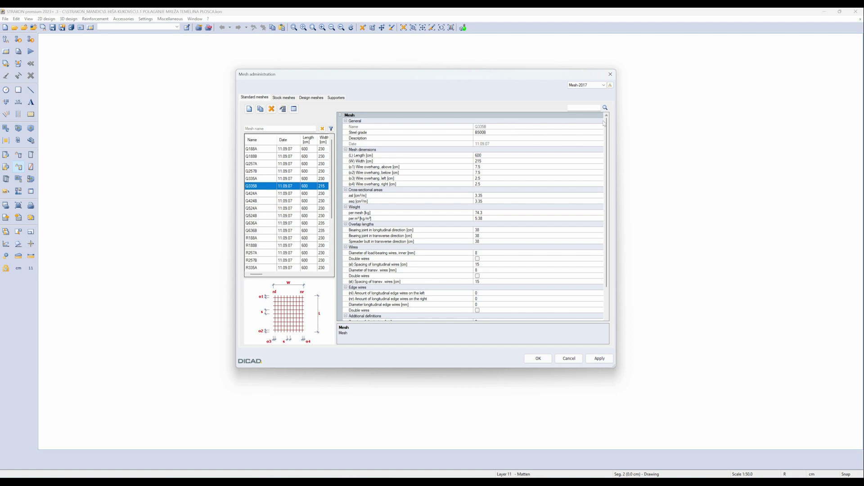
pyautogui.click(493, 133)
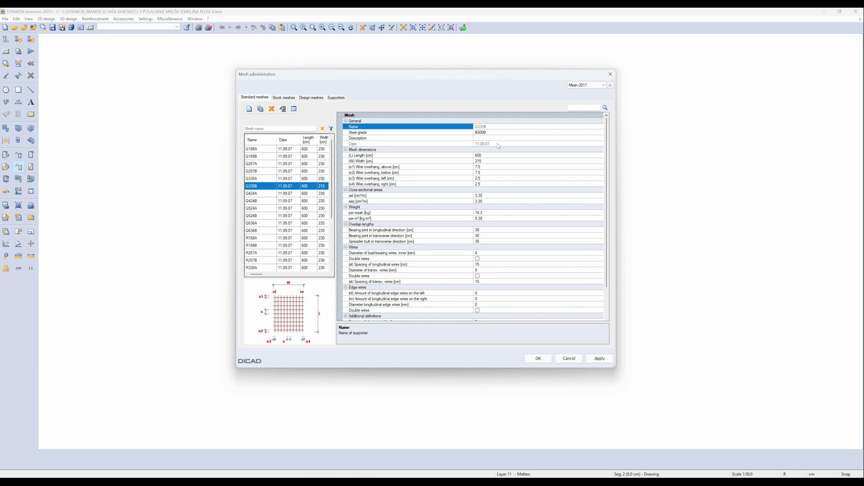
pyautogui.click(601, 134)
pyautogui.click(507, 150)
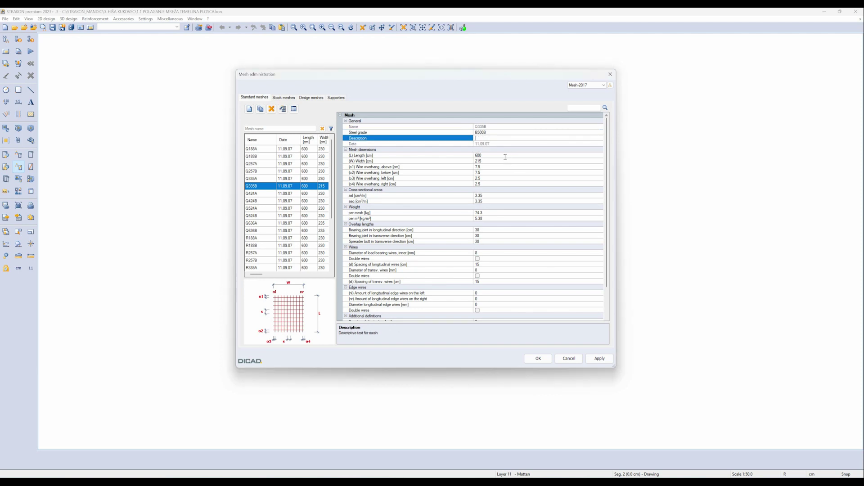
pyautogui.click(505, 156)
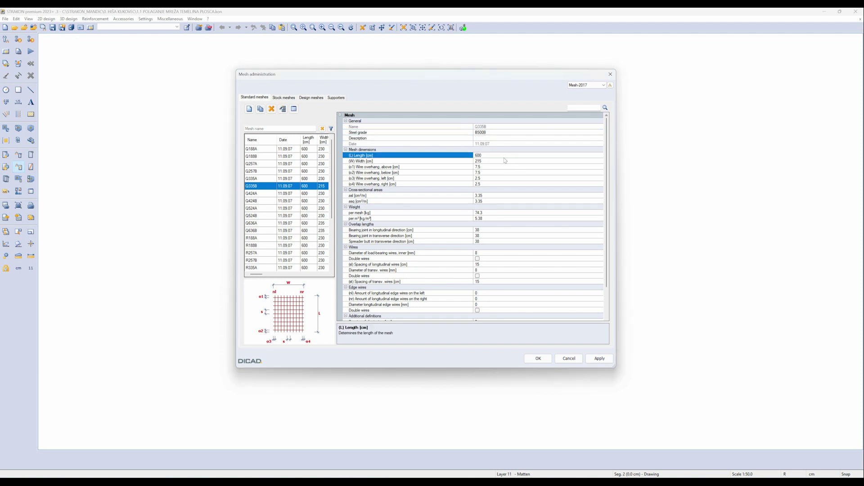
pyautogui.click(452, 160)
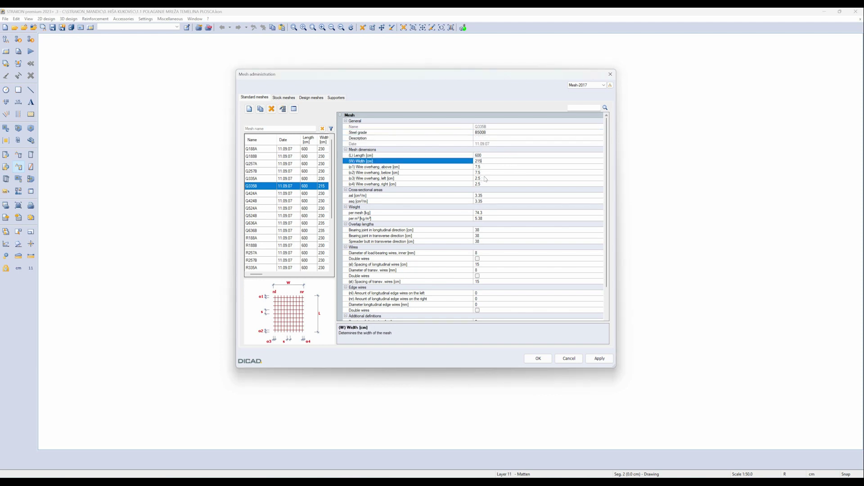
pyautogui.press('Down')
# Step: Review Q335B's cross-sectional areas, weight, overlap lengths and cost values
pyautogui.click(498, 197)
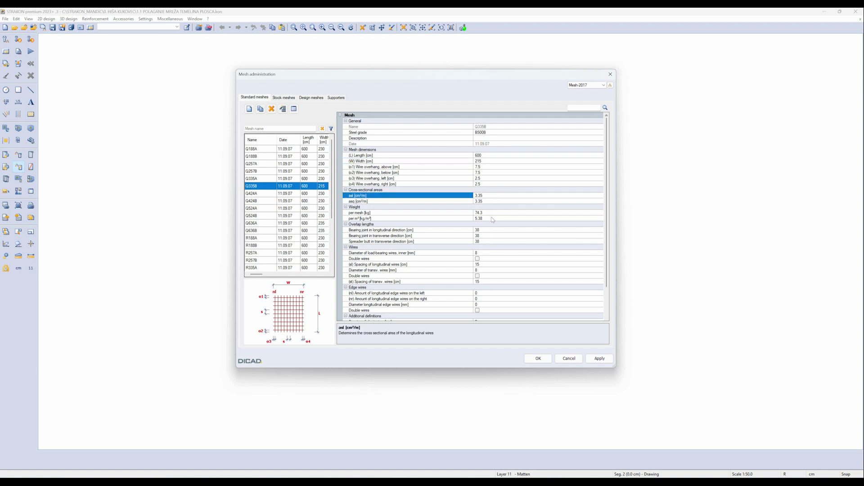
pyautogui.press('Down')
pyautogui.press('Down')
pyautogui.press('Down')
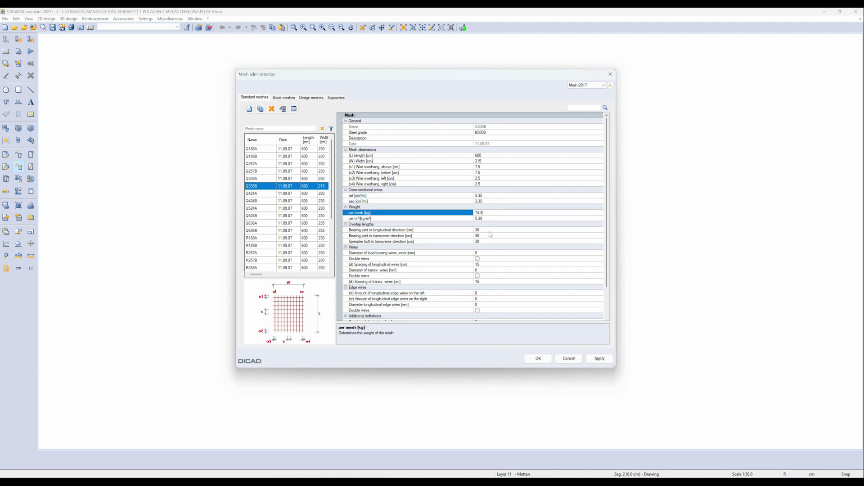
pyautogui.press('Down')
pyautogui.press('Down')
pyautogui.press('Down')
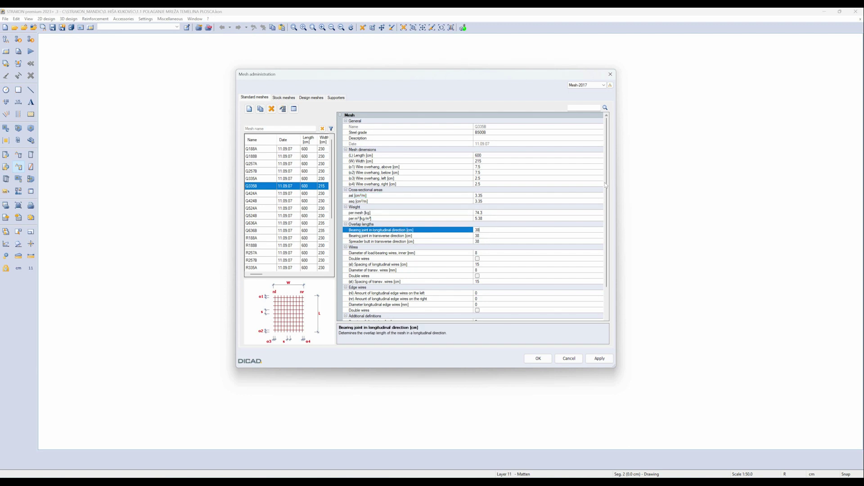
pyautogui.scroll(-1, 536, 244)
pyautogui.scroll(-1, 536, 244)
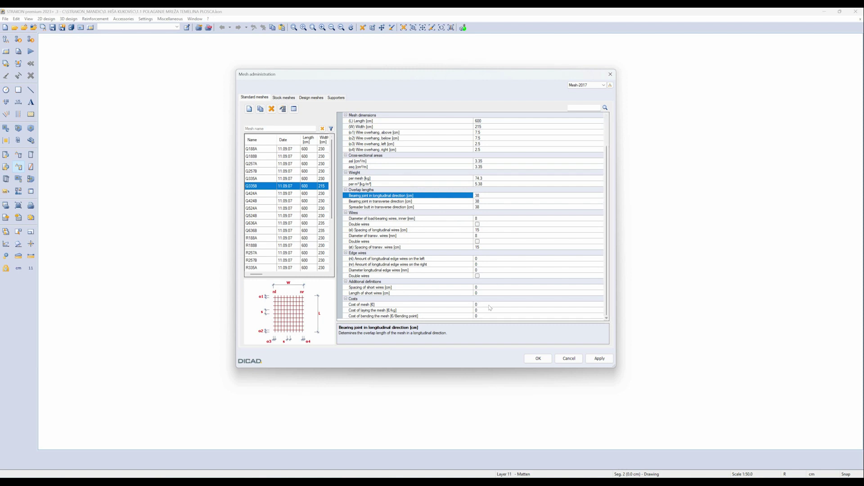
pyautogui.click(477, 305)
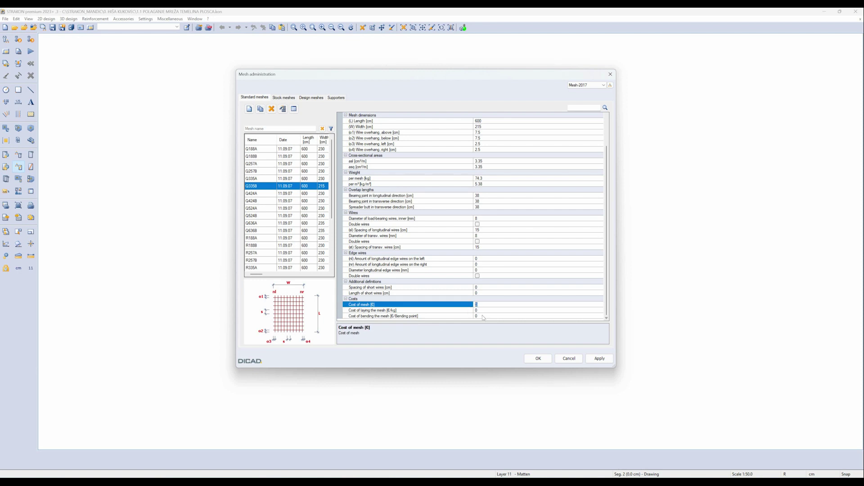
pyautogui.press('Down')
pyautogui.press('Down')
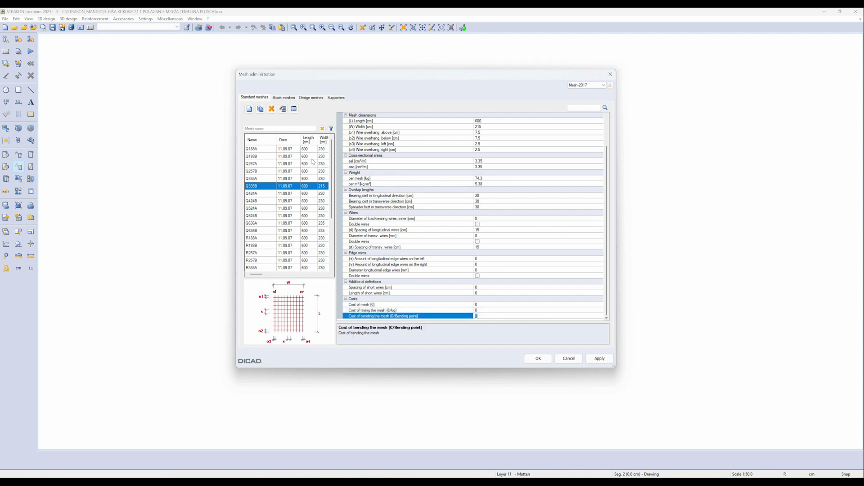
pyautogui.scroll(-4, 265, 266)
# Step: Compare meshes Q 385 and Q 335, then start defining a new mesh
pyautogui.click(261, 259)
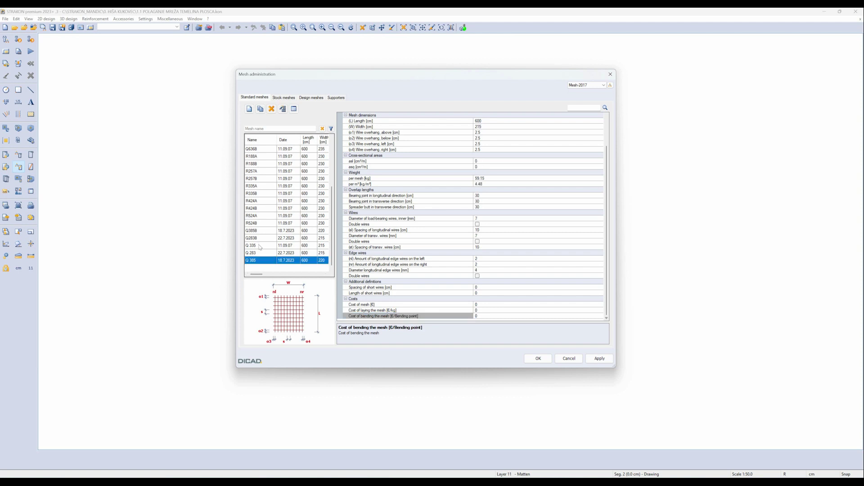
pyautogui.click(259, 245)
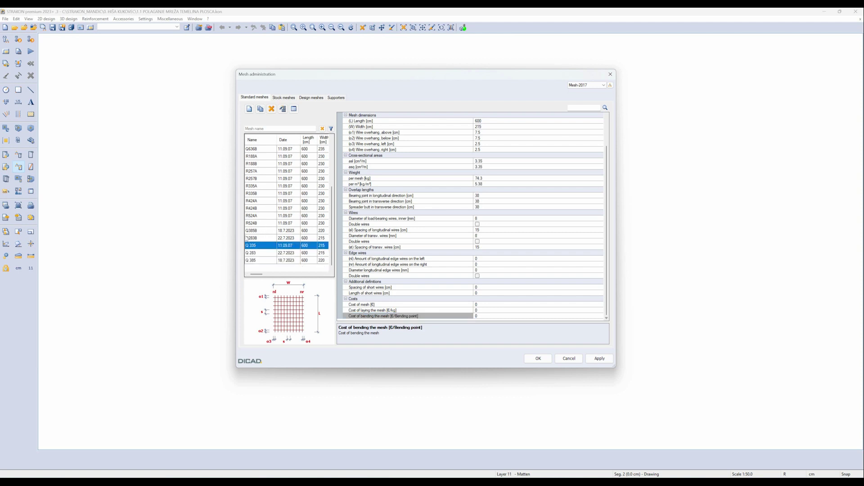
pyautogui.click(283, 260)
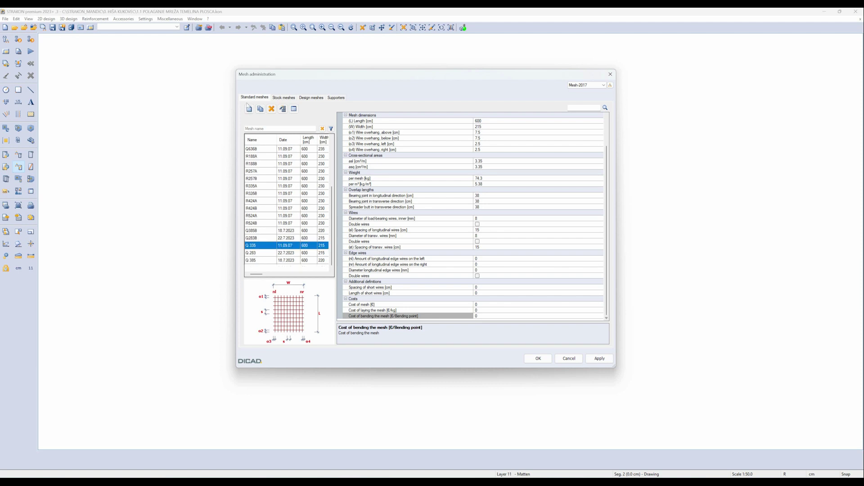
pyautogui.click(249, 109)
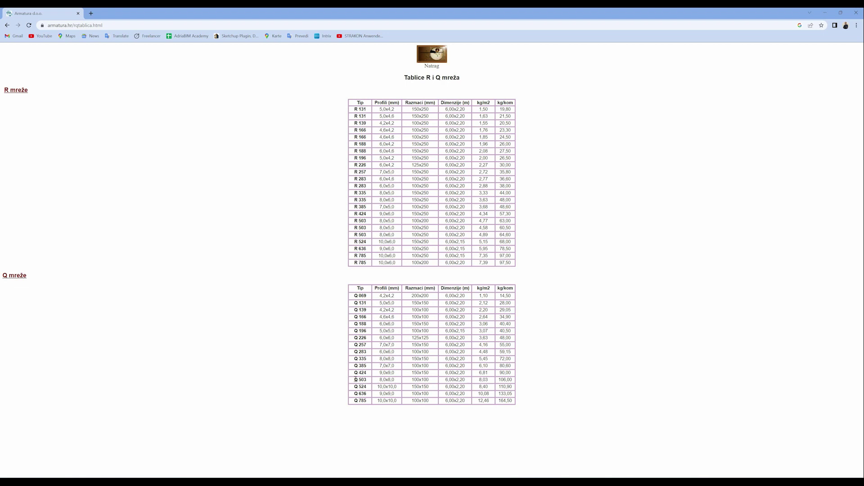
# Step: Mark the Q 503 row in Chrome's Q mesh table, then add a new mesh named Q 503
pyautogui.moveTo(354, 379); pyautogui.dragTo(615, 330)
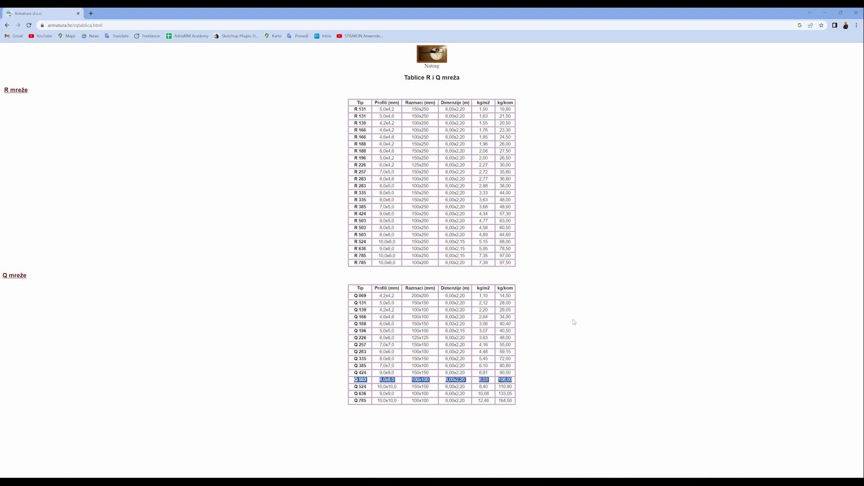
pyautogui.hotkey('alt', 'Tab')
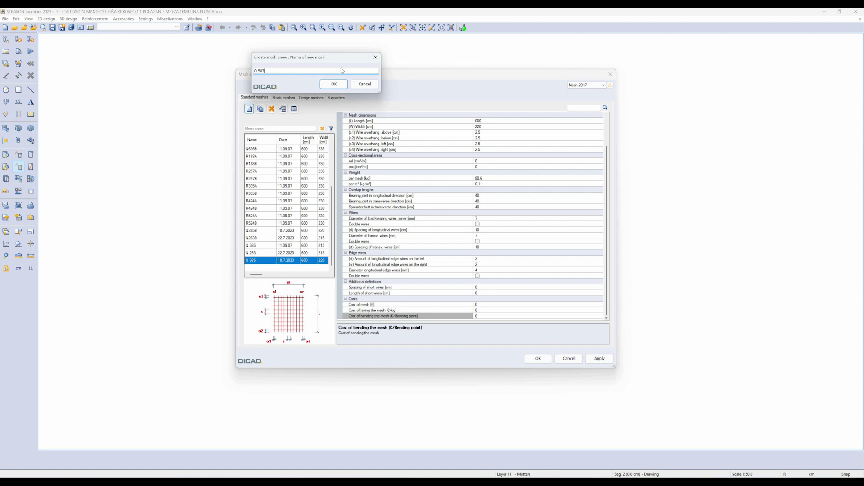
pyautogui.click(333, 88)
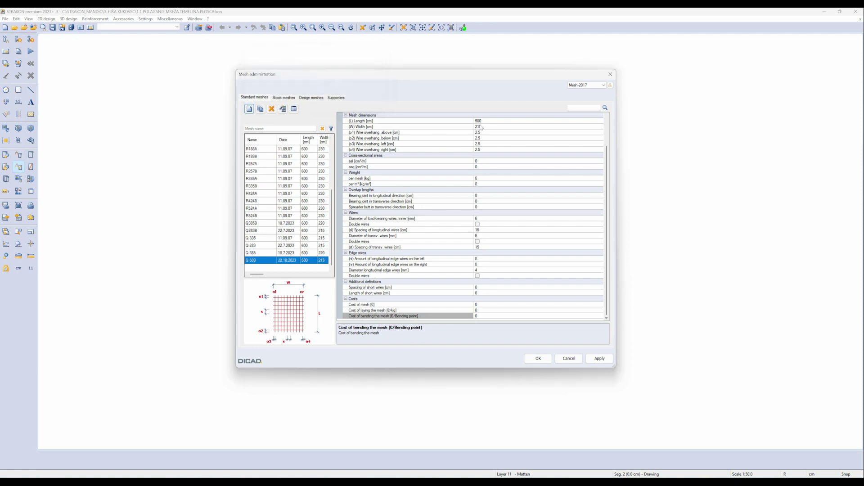
# Step: Set the Q 503 mesh length to 600 cm
pyautogui.click(456, 121)
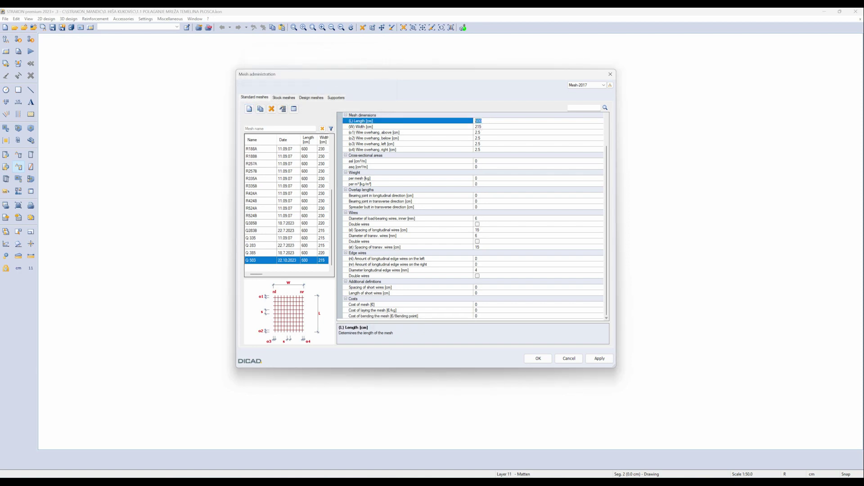
pyautogui.write('6')
pyautogui.press('Tab')
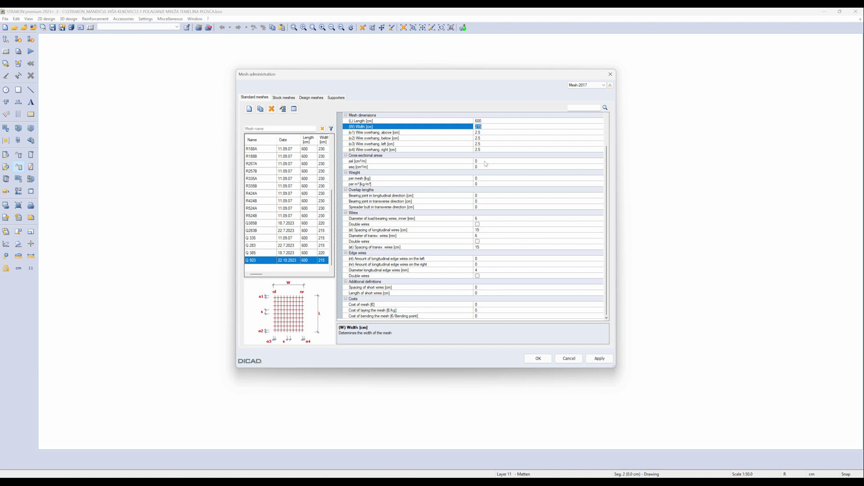
# Step: Enter 5.03 cm²/m for both asl and asq, checking against the Q mesh table
pyautogui.click(464, 162)
pyautogui.write('5,03')
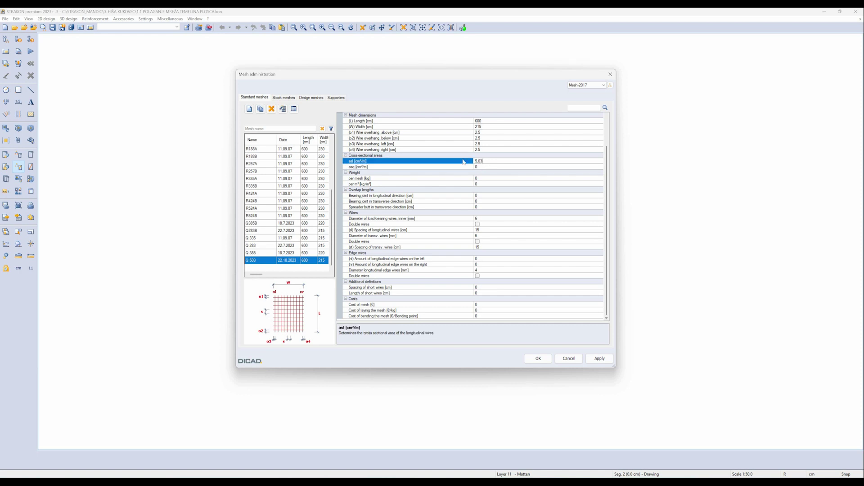
pyautogui.press('Return')
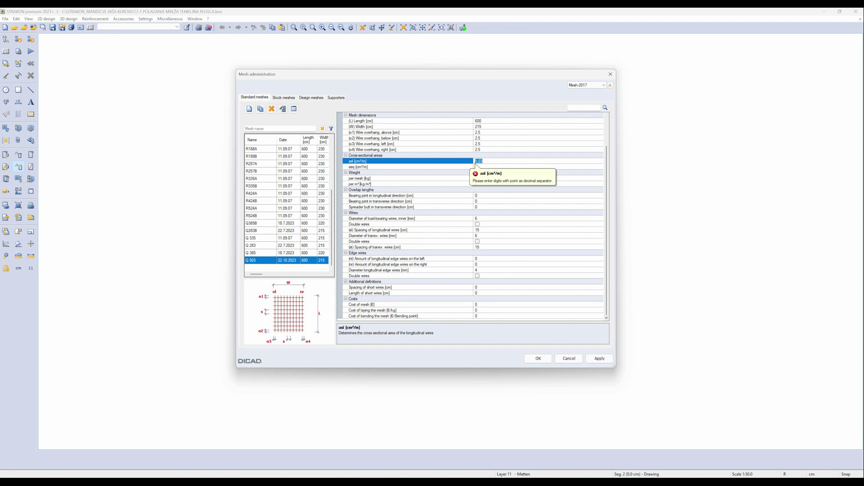
pyautogui.write('5.0')
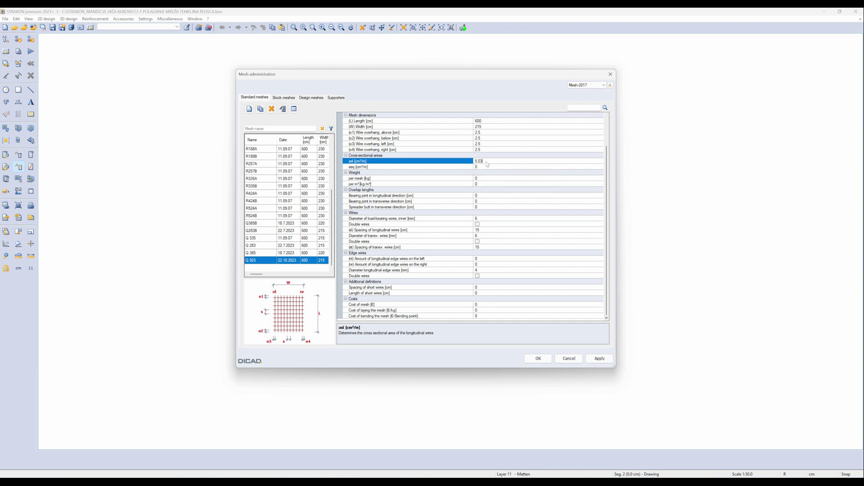
pyautogui.press('Return')
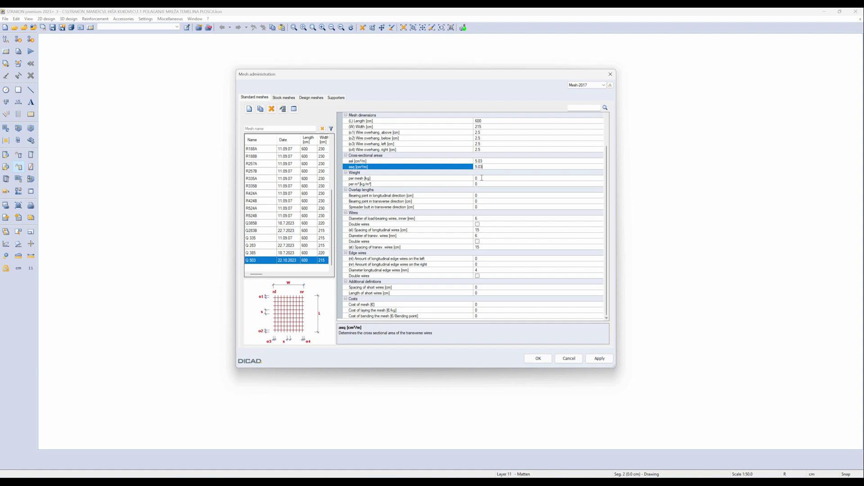
pyautogui.press('Return')
pyautogui.hotkey('alt', 'Tab')
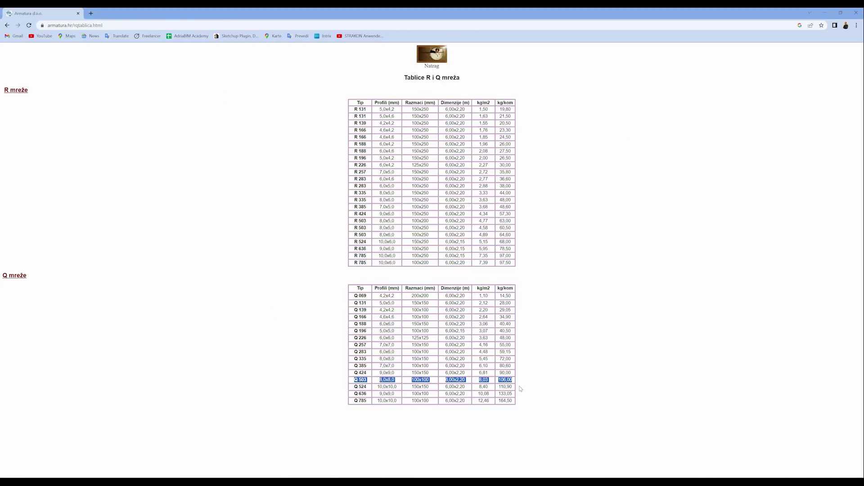
pyautogui.hotkey('alt', 'Tab')
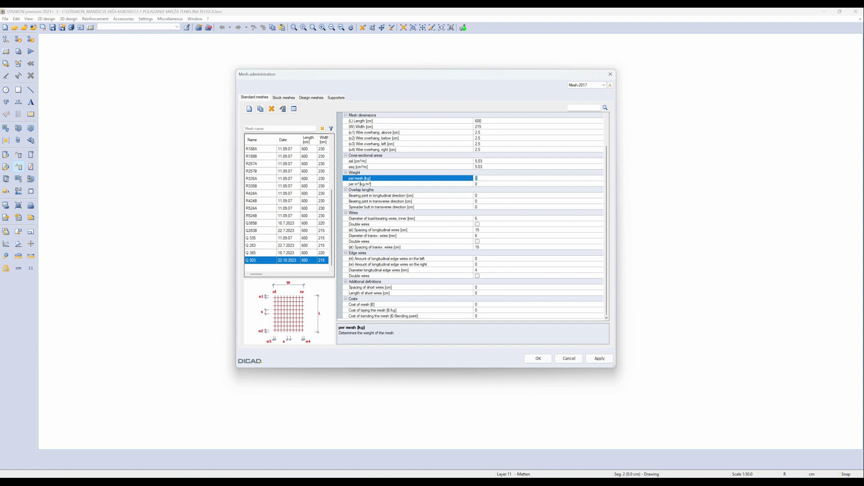
# Step: Give Q 503 a weight of 106 kg per mesh and 8.03 kg/m²
pyautogui.press('Return')
pyautogui.hotkey('alt', 'Tab')
pyautogui.hotkey('alt', 'Tab')
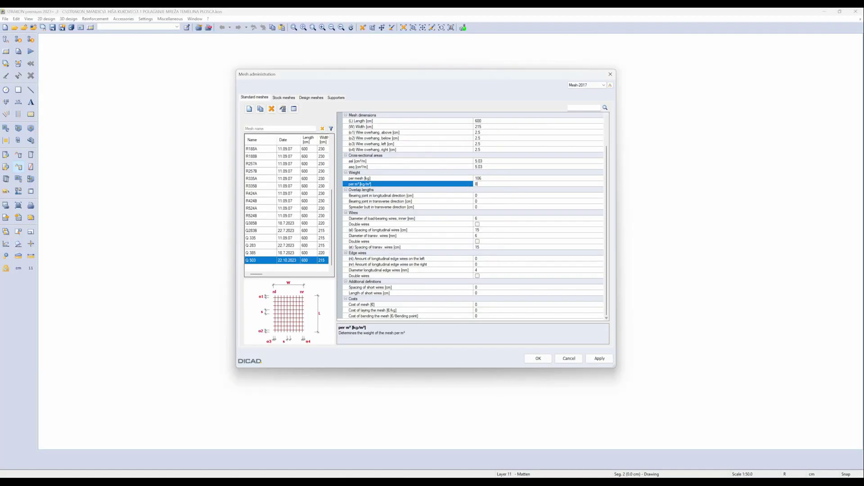
pyautogui.press('Return')
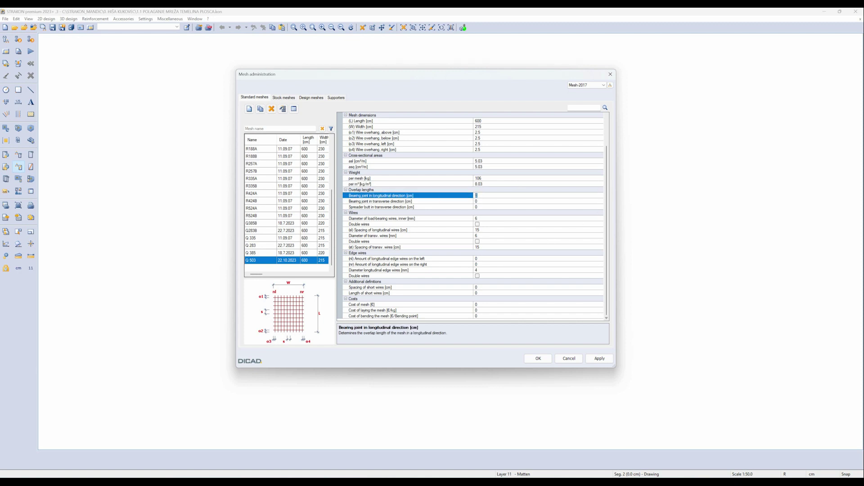
pyautogui.write('40')
# Step: Set all three overlap lengths to 40 cm and wire diameter to 6 mm, then save
pyautogui.press('Return')
pyautogui.write('40')
pyautogui.press('Return')
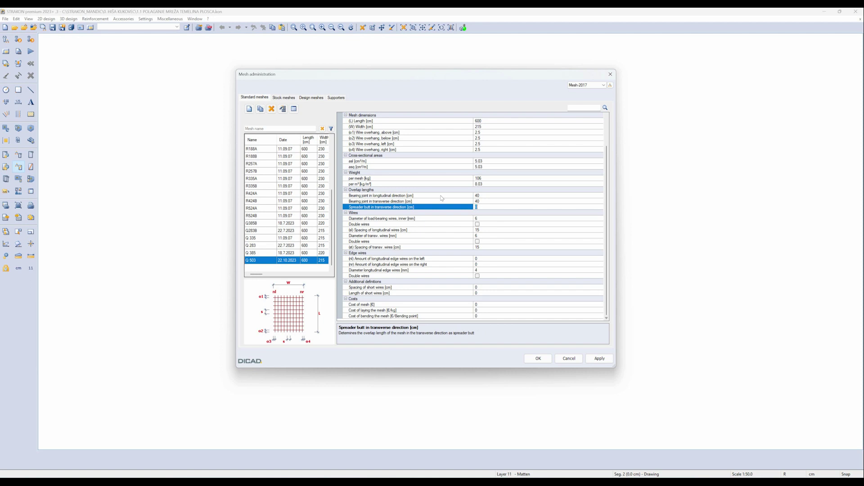
pyautogui.write('40')
pyautogui.press('Return')
pyautogui.write('6')
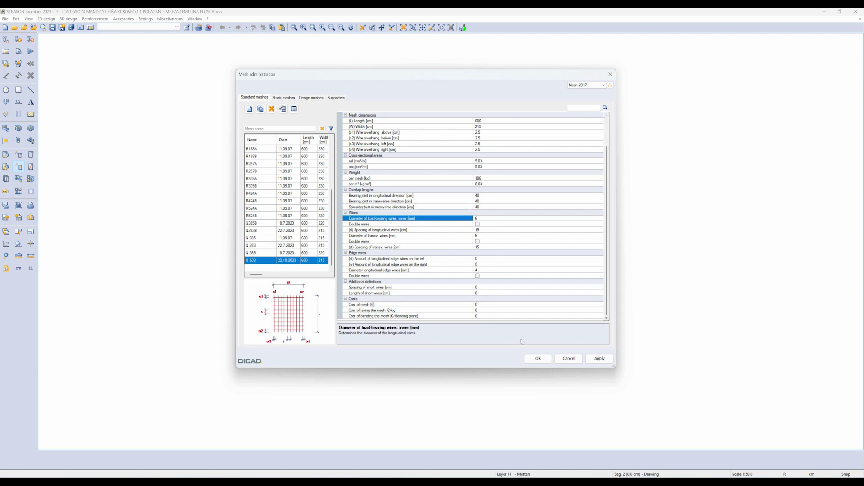
pyautogui.click(539, 360)
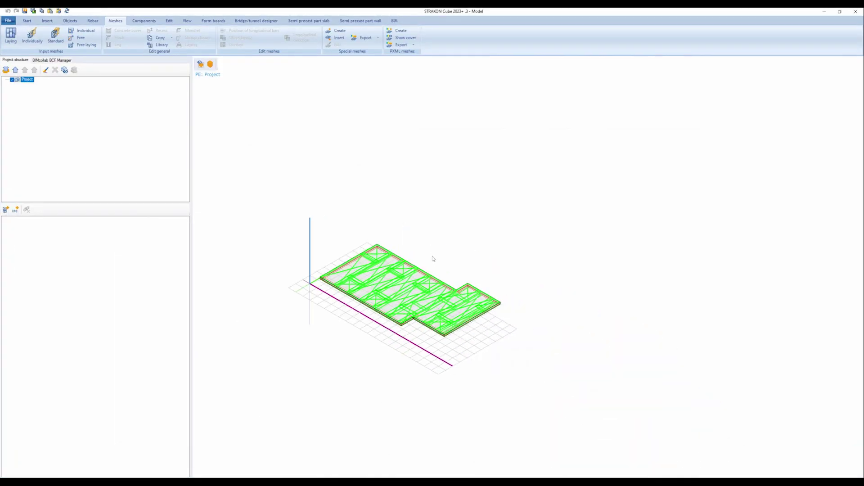
# Step: Draw a new rectangular slab beside the meshed floor slab, fixing its footprint and thickness
pyautogui.scroll(2, 434, 259)
pyautogui.scroll(2, 440, 282)
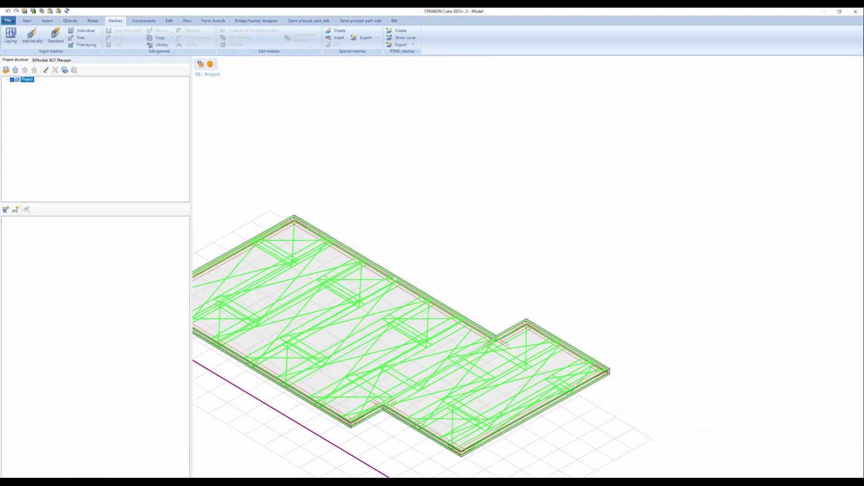
pyautogui.scroll(-2, 409, 270)
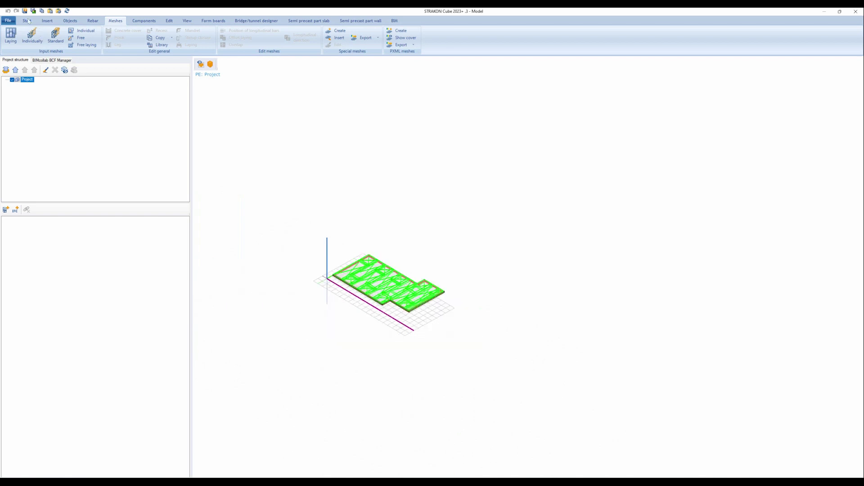
pyautogui.scroll(4, 92, 25)
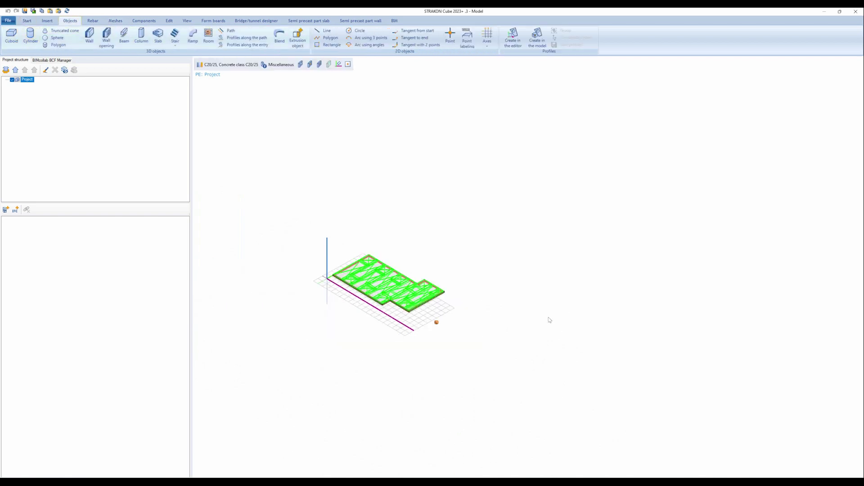
pyautogui.click(571, 337)
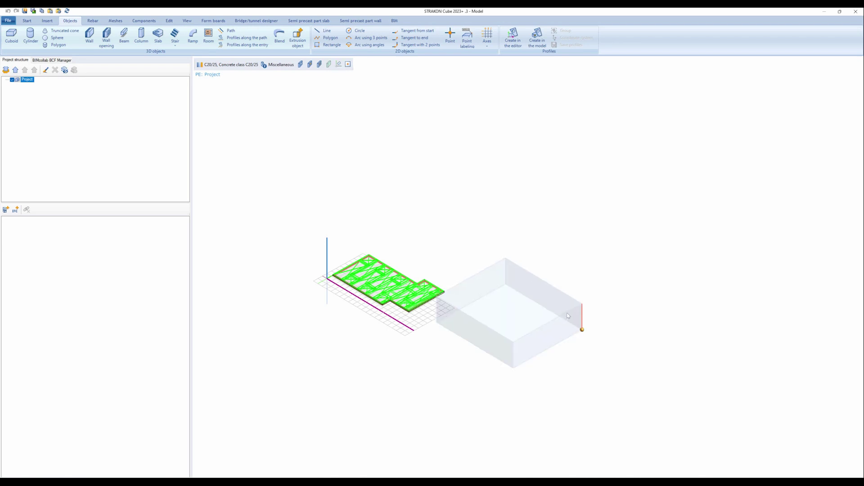
pyautogui.scroll(3, 568, 316)
pyautogui.click(590, 320)
pyautogui.scroll(2, 618, 289)
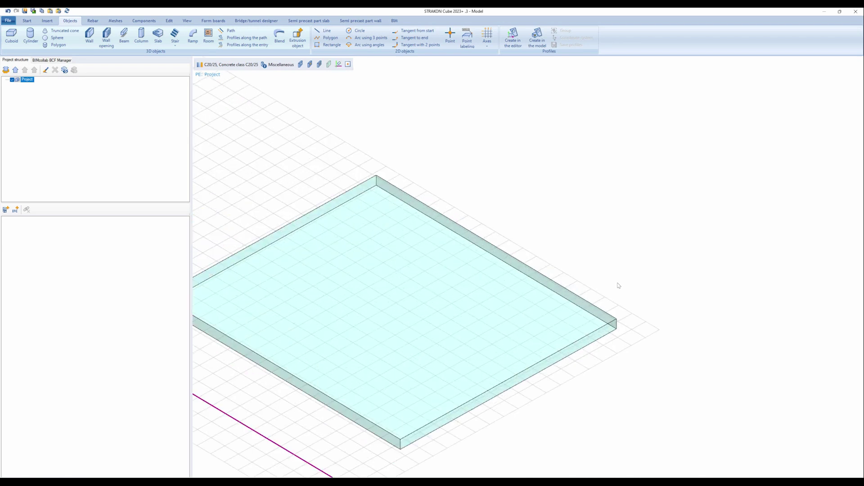
pyautogui.scroll(2, 617, 289)
pyautogui.scroll(2, 531, 311)
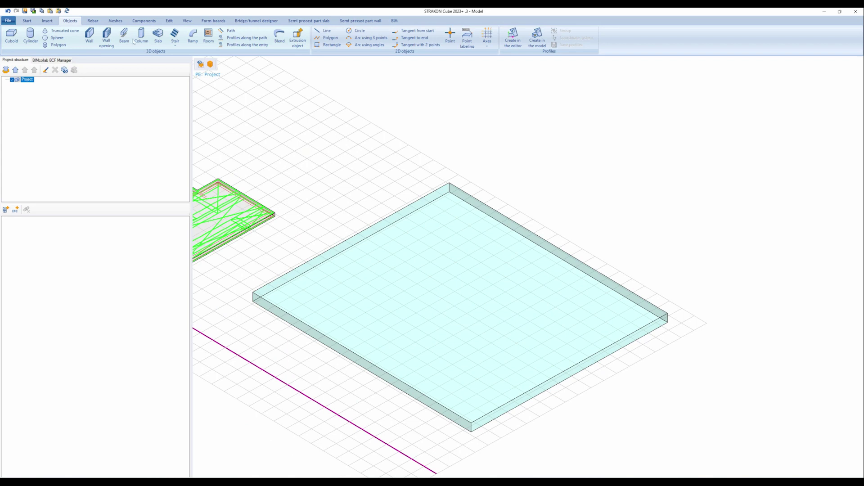
pyautogui.scroll(-2, 54, 40)
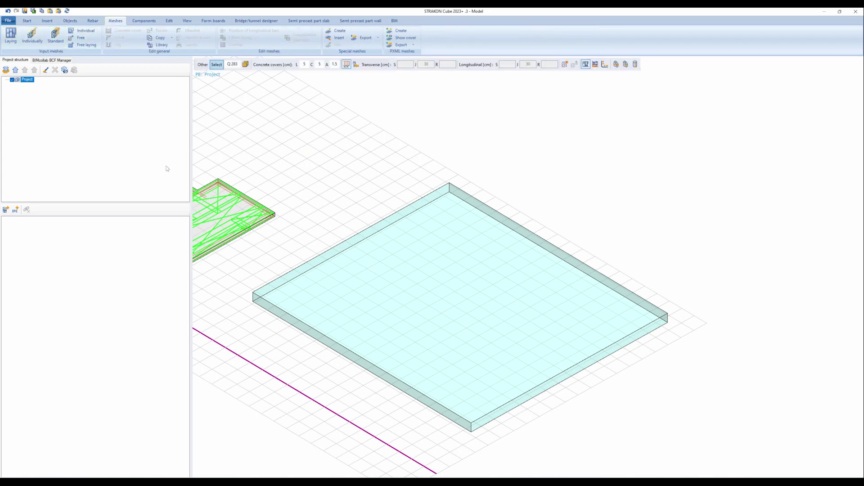
# Step: Choose Q 503 from the meshes list and lay it across the new slab
pyautogui.click(217, 64)
pyautogui.press('End')
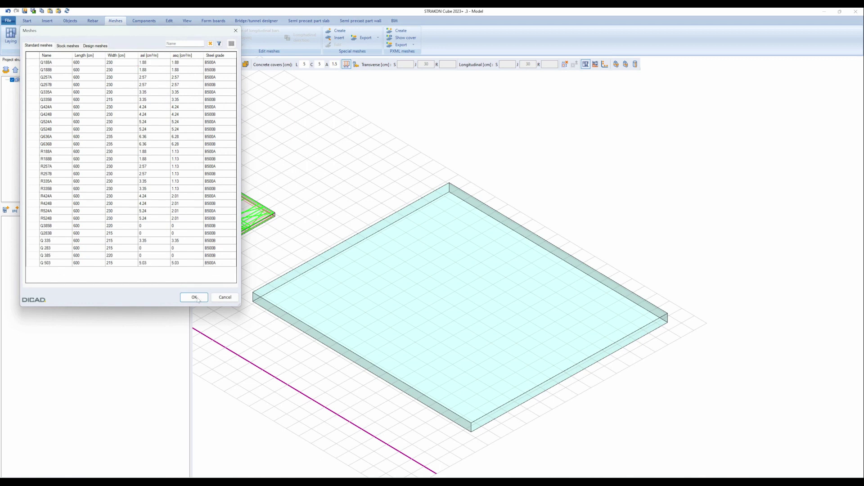
pyautogui.press('Return')
pyautogui.click(312, 322)
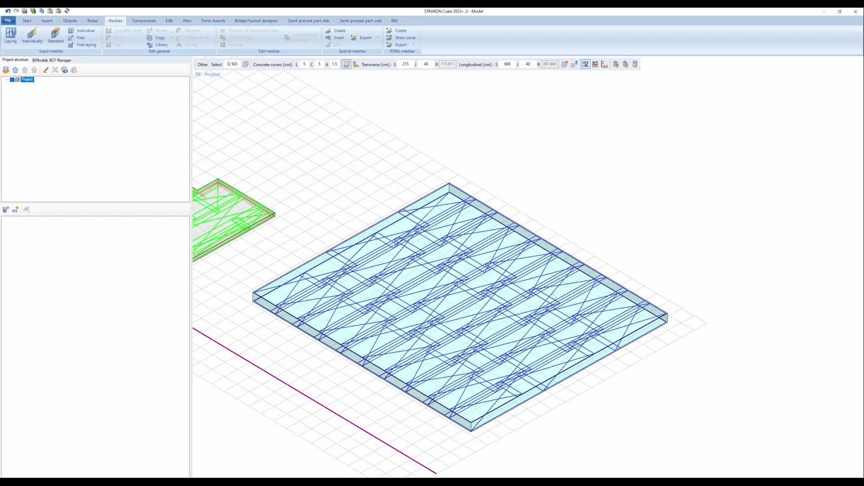
pyautogui.moveTo(554, 296); pyautogui.dragTo(443, 230, button='middle')
pyautogui.scroll(-2, 443, 230)
pyautogui.moveTo(520, 265); pyautogui.dragTo(436, 204, button='middle')
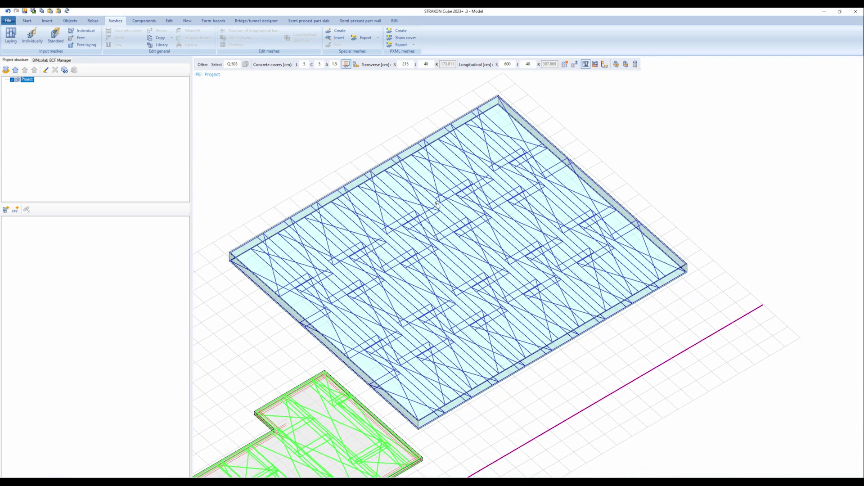
pyautogui.click(639, 298)
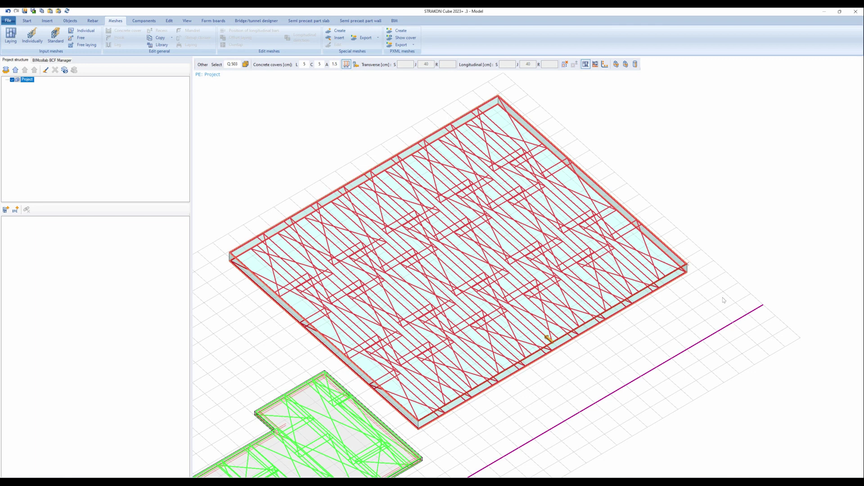
# Step: Turn on View > Reinforcement > Meshes to show real wire grids, then orbit to a diagonal view
pyautogui.click(187, 21)
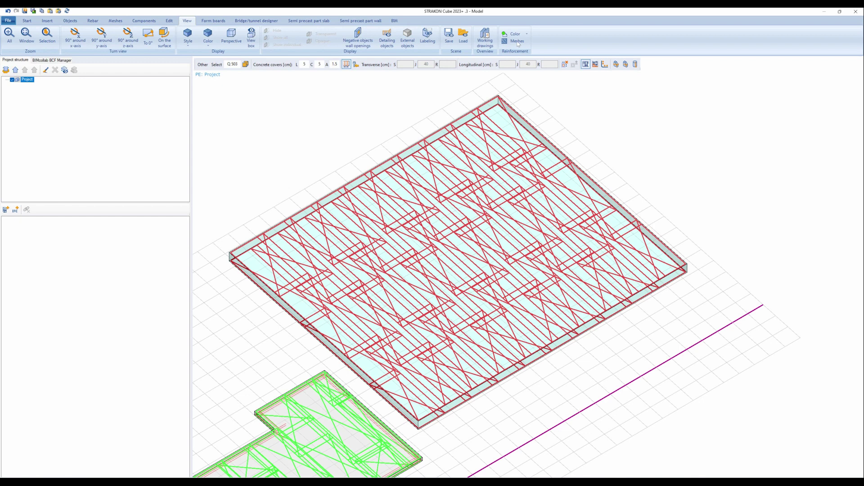
pyautogui.click(517, 41)
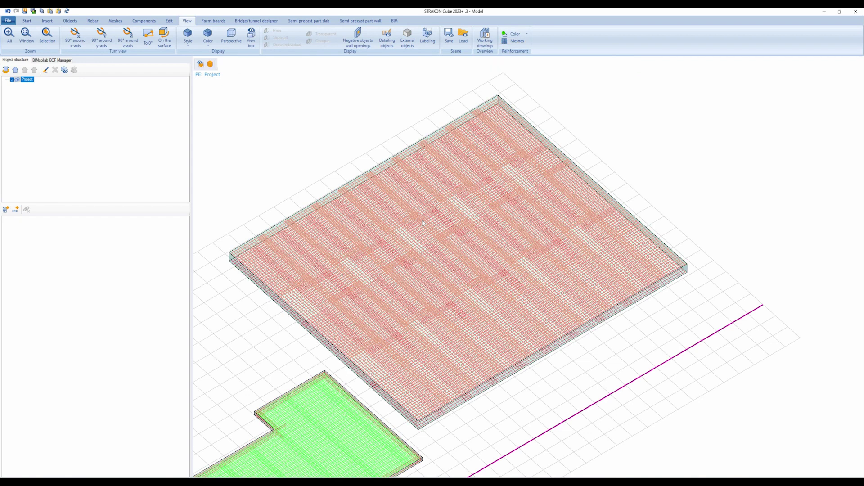
pyautogui.scroll(3, 393, 218)
pyautogui.scroll(3, 393, 218)
pyautogui.moveTo(393, 217)
pyautogui.mouseDown(button='middle')
pyautogui.moveTo(340, 110)
pyautogui.moveTo(527, 270)
pyautogui.moveTo(515, 230)
pyautogui.moveTo(435, 200)
pyautogui.mouseUp(button='middle')
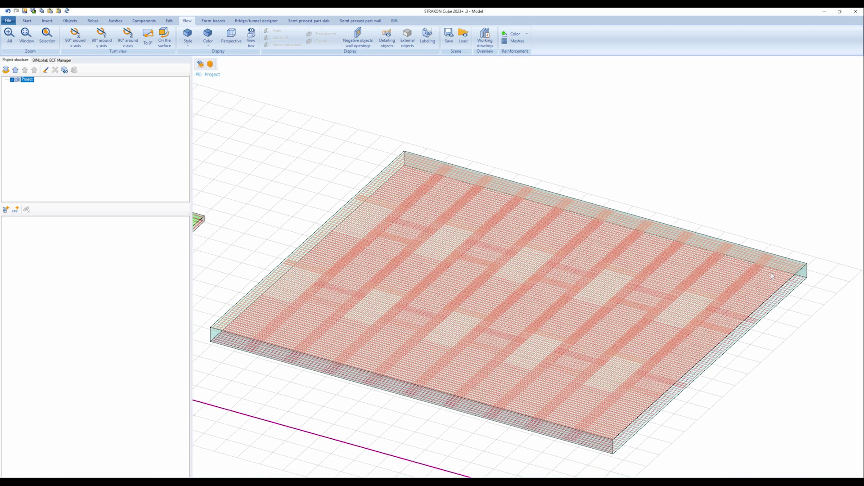